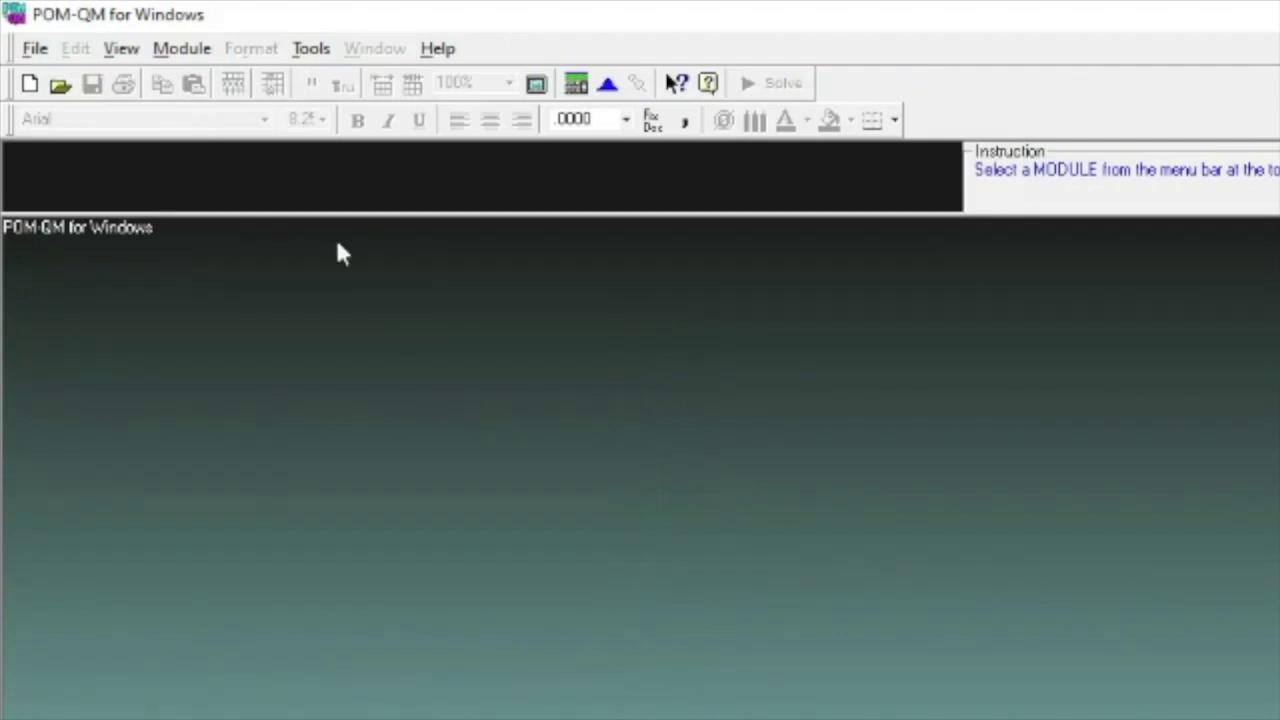
# Load the Waiting Lines module.
pyautogui.click(190, 49)
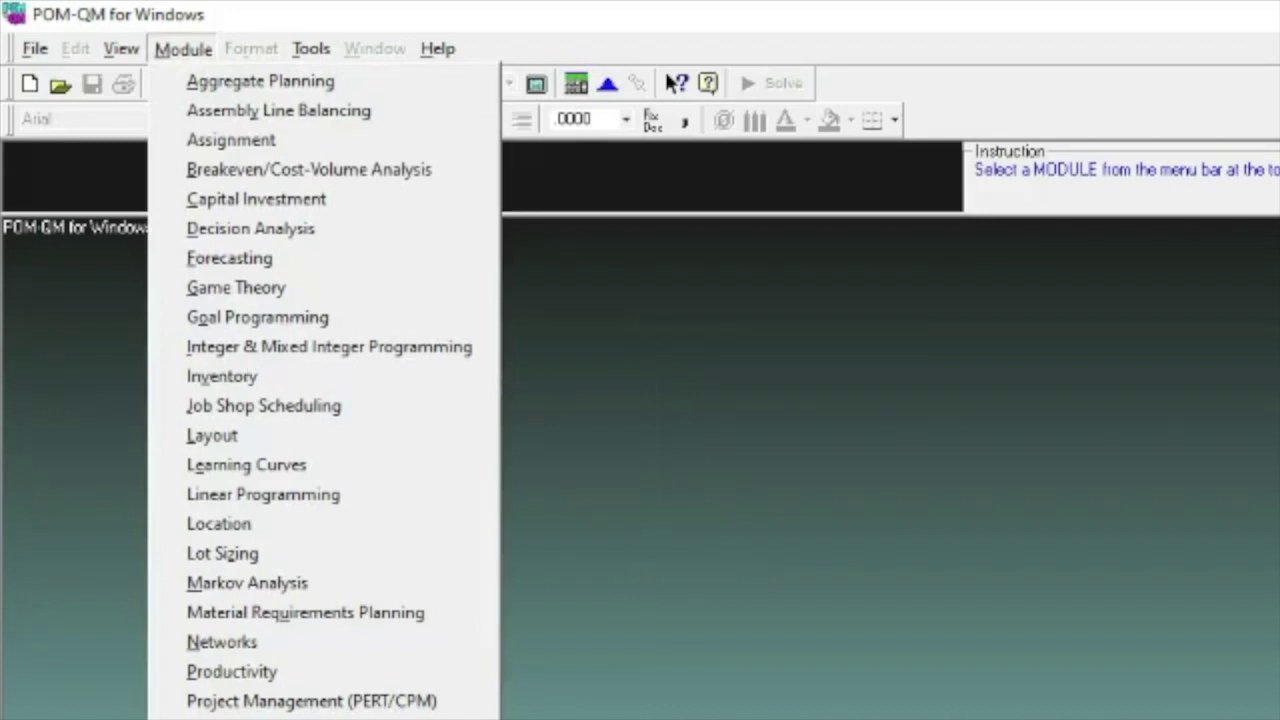
pyautogui.click(240, 712)
pyautogui.click(181, 54)
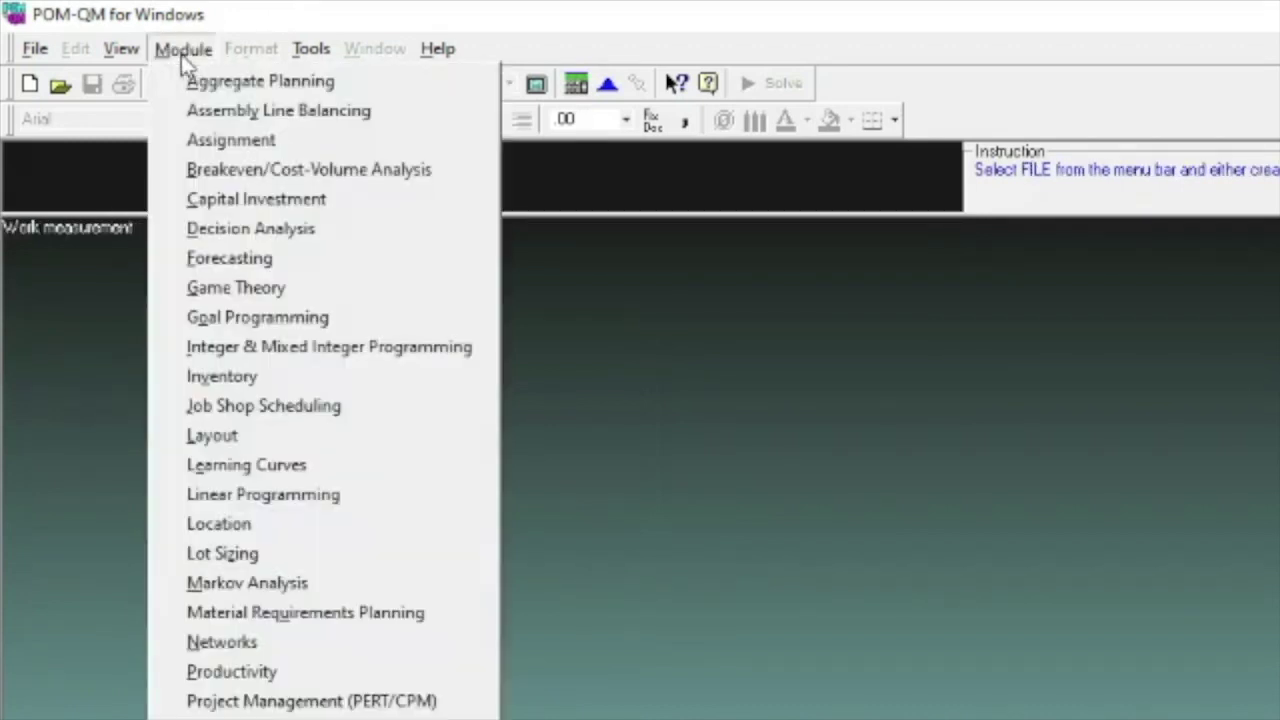
pyautogui.click(230, 712)
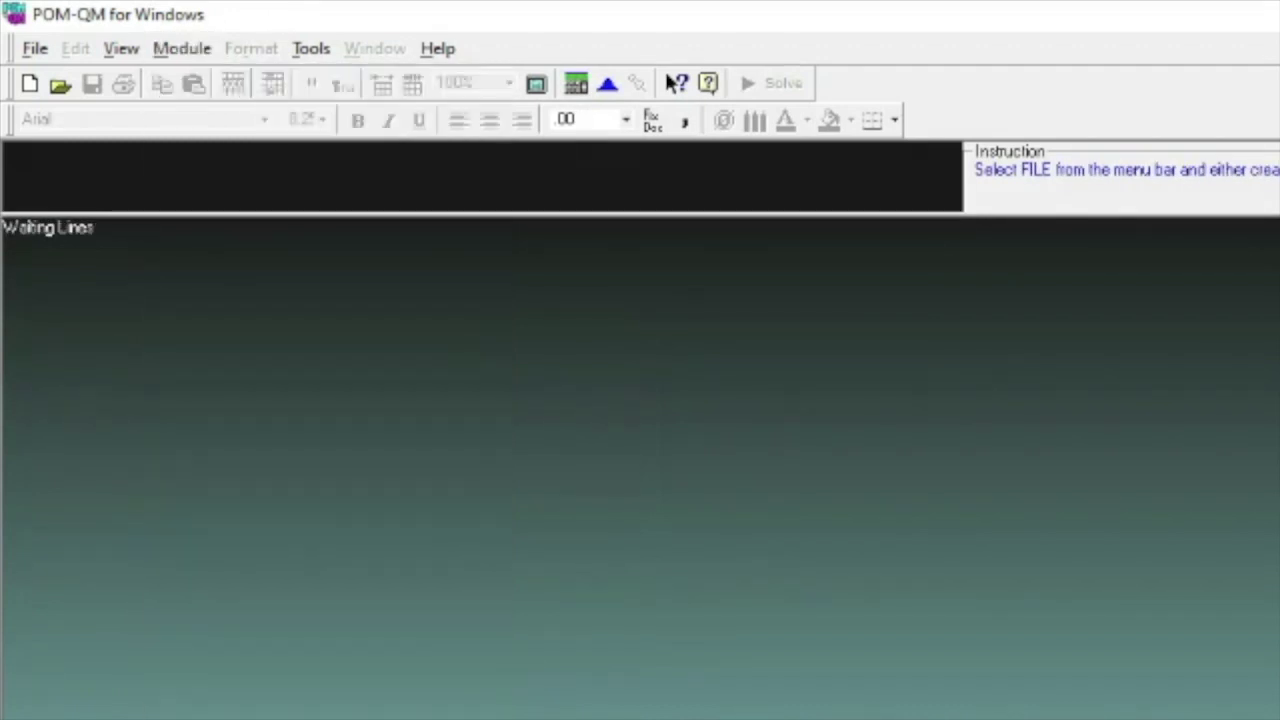
pyautogui.click(190, 52)
pyautogui.click(193, 54)
# Start a new data set for the M/D/1 (constant service times) model.
pyautogui.click(44, 54)
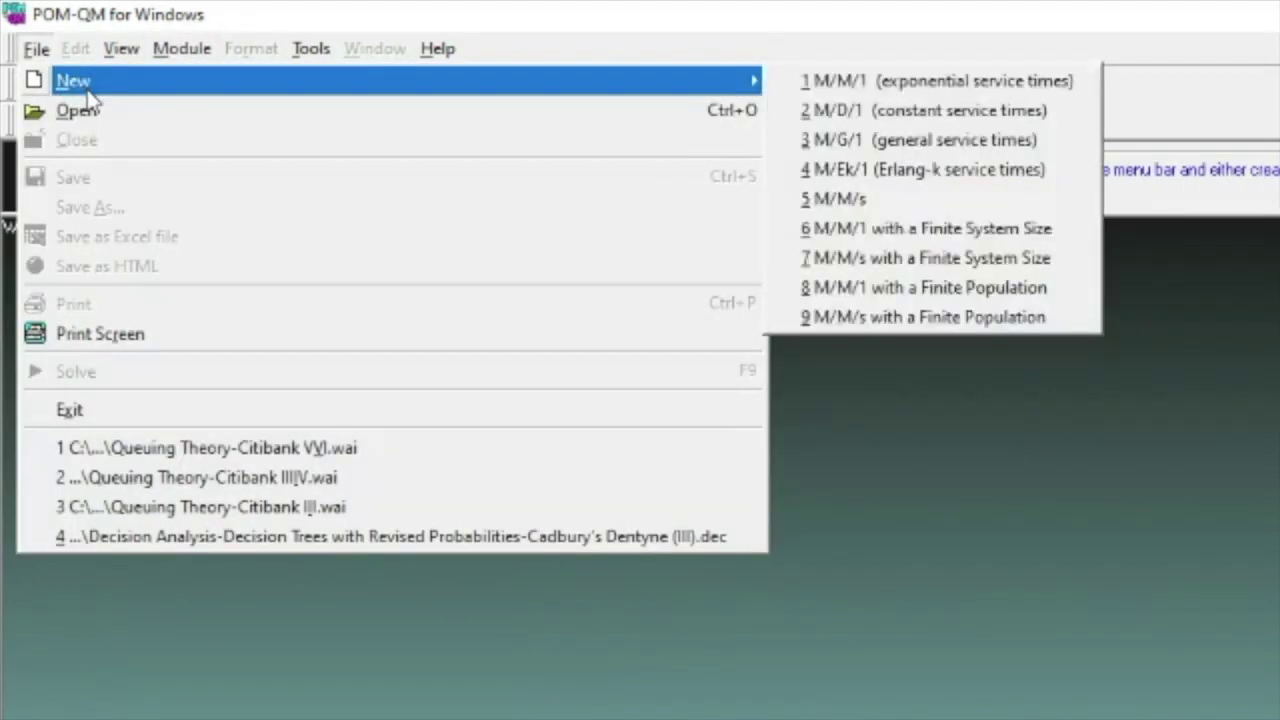
pyautogui.moveTo(99, 90)
pyautogui.press('Right')
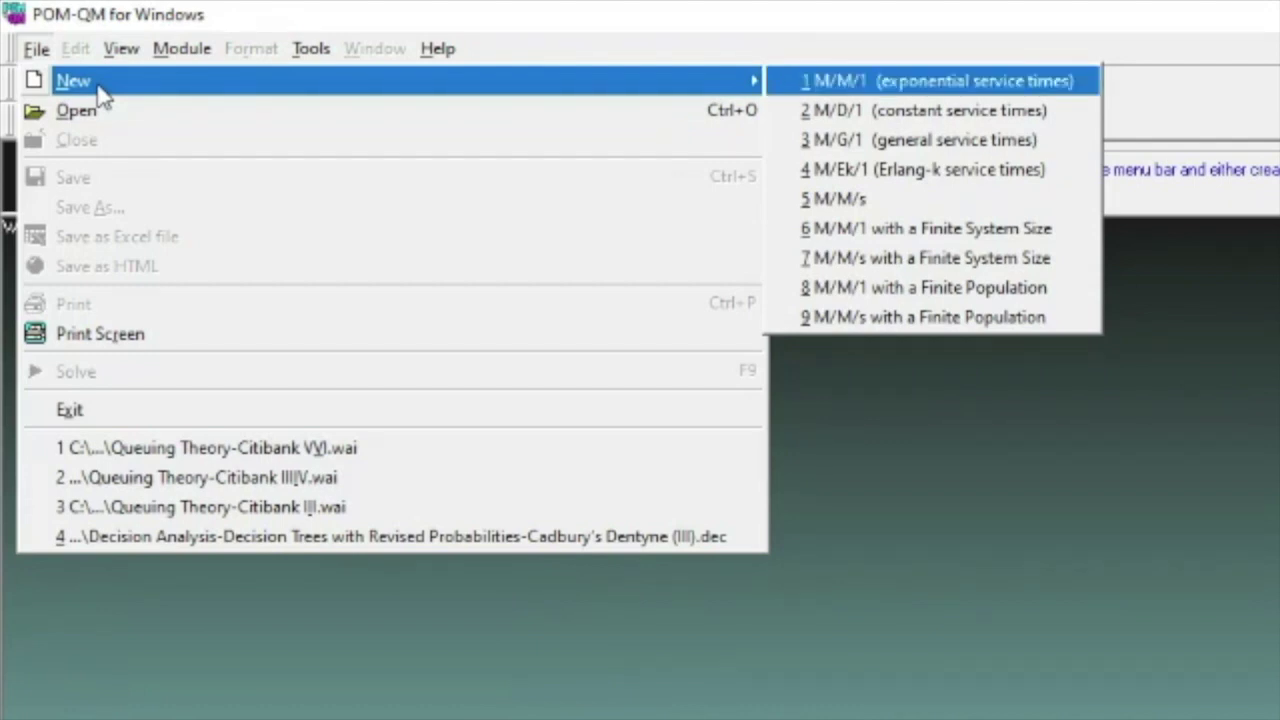
pyautogui.press('Down')
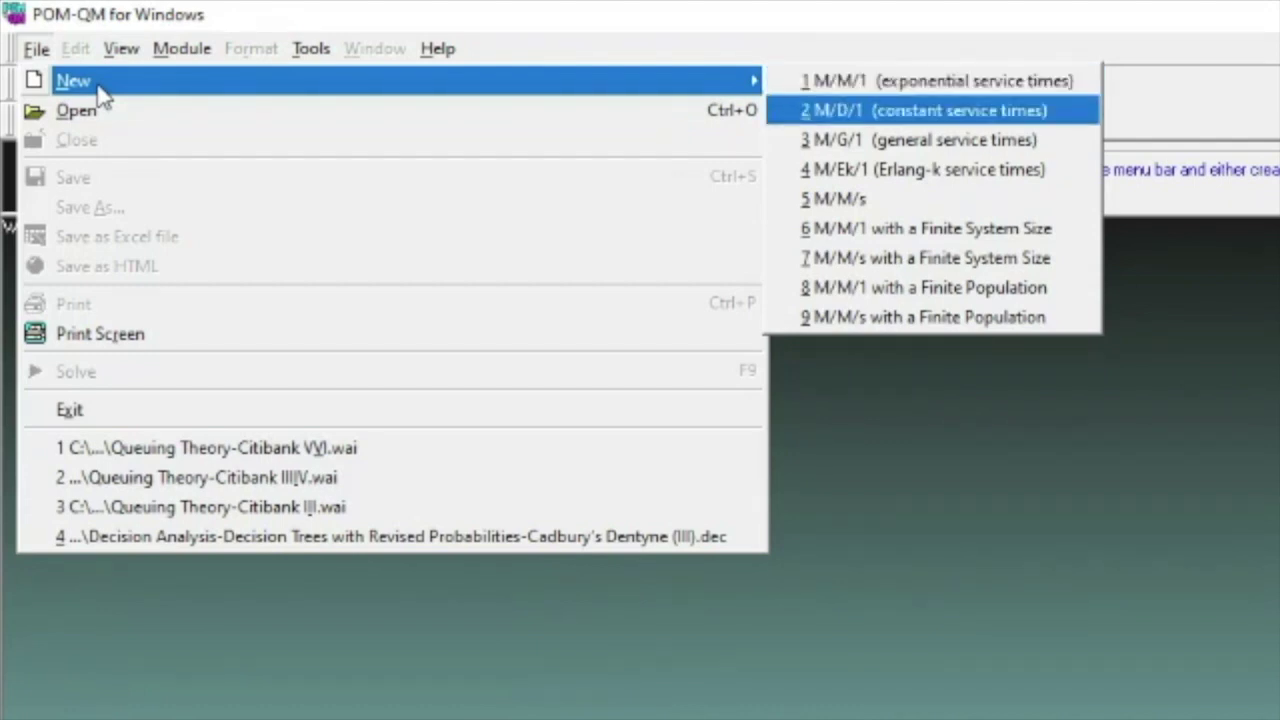
pyautogui.press('Return')
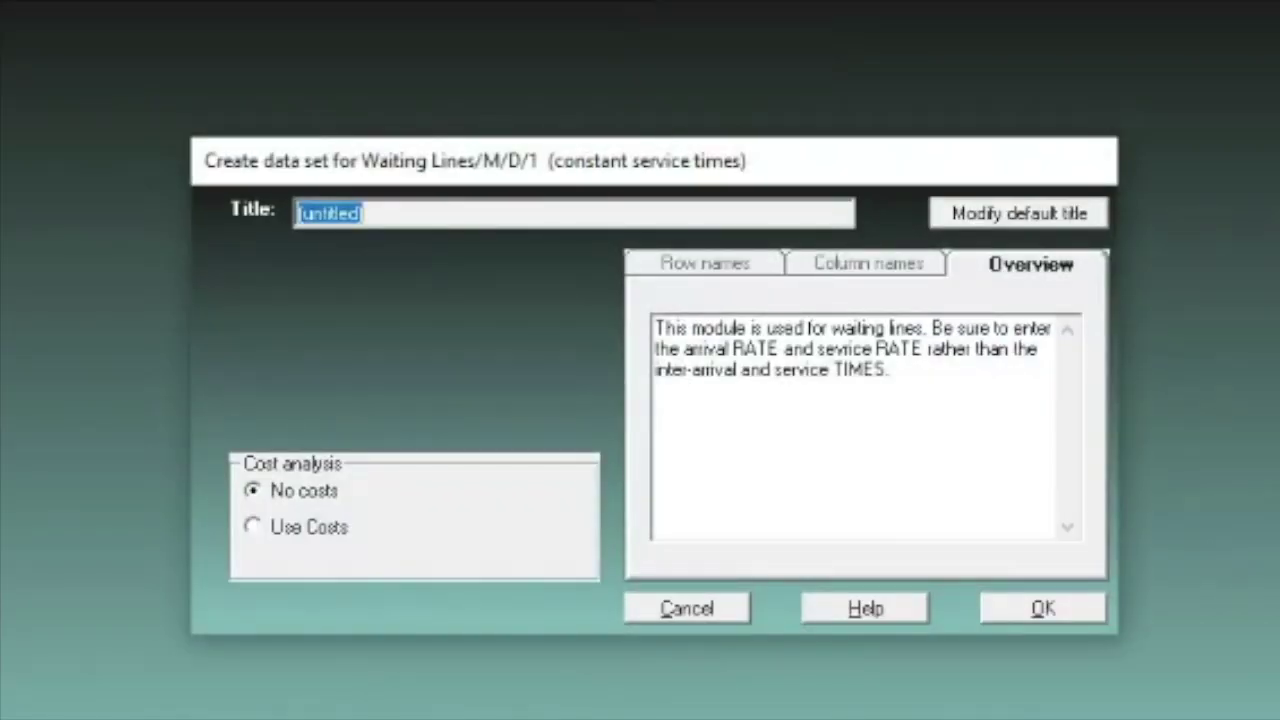
# Title the data set "Citibank V&VI", set the cost analysis to Use Costs and create it.
pyautogui.write('Citiban')
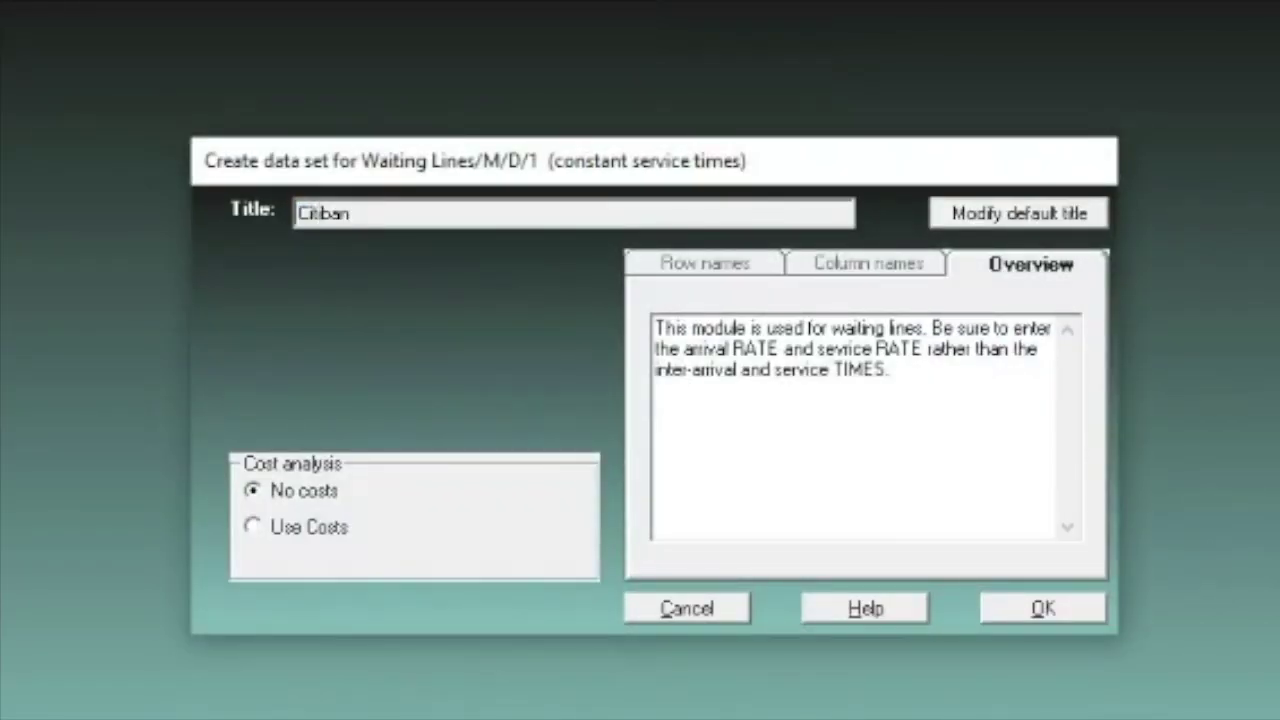
pyautogui.write('k V&V')
pyautogui.click(254, 526)
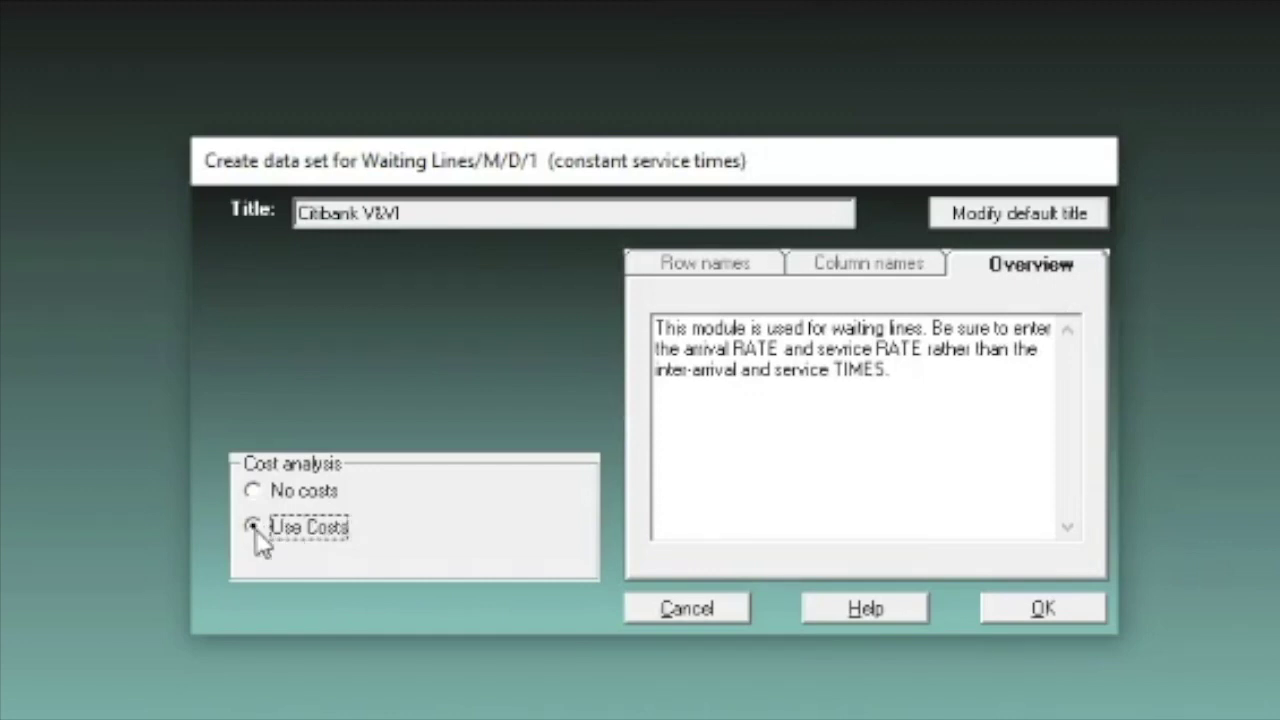
pyautogui.click(1037, 612)
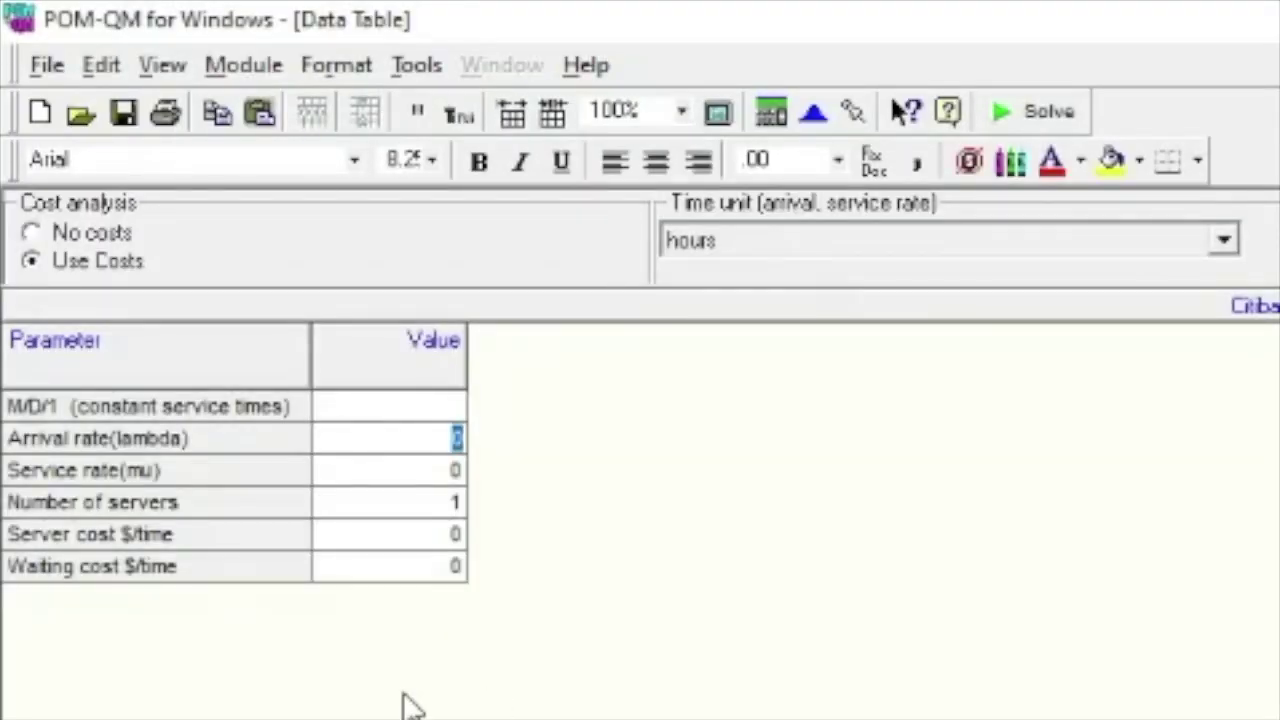
# Enter an arrival rate of 11, a service rate of 12, a server cost of 5 and a waiting cost of 6.
pyautogui.write('11')
pyautogui.press('Return')
pyautogui.write('12')
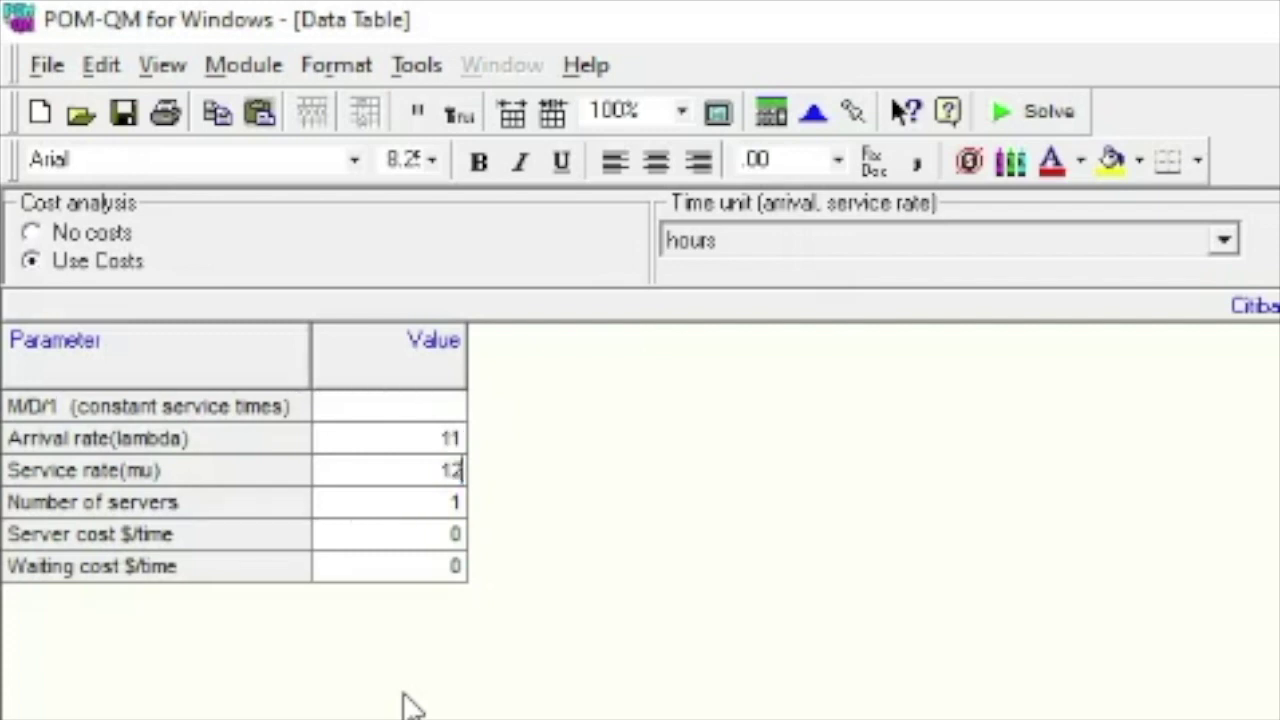
pyautogui.press('Return')
pyautogui.press('Return')
pyautogui.write('5')
pyautogui.press('Return')
pyautogui.write('6')
# Check the entered service rate, server count and cost values, and solve the waiting-line model.
pyautogui.click(415, 469)
pyautogui.click(414, 502)
pyautogui.click(414, 534)
pyautogui.click(414, 566)
pyautogui.click(1040, 111)
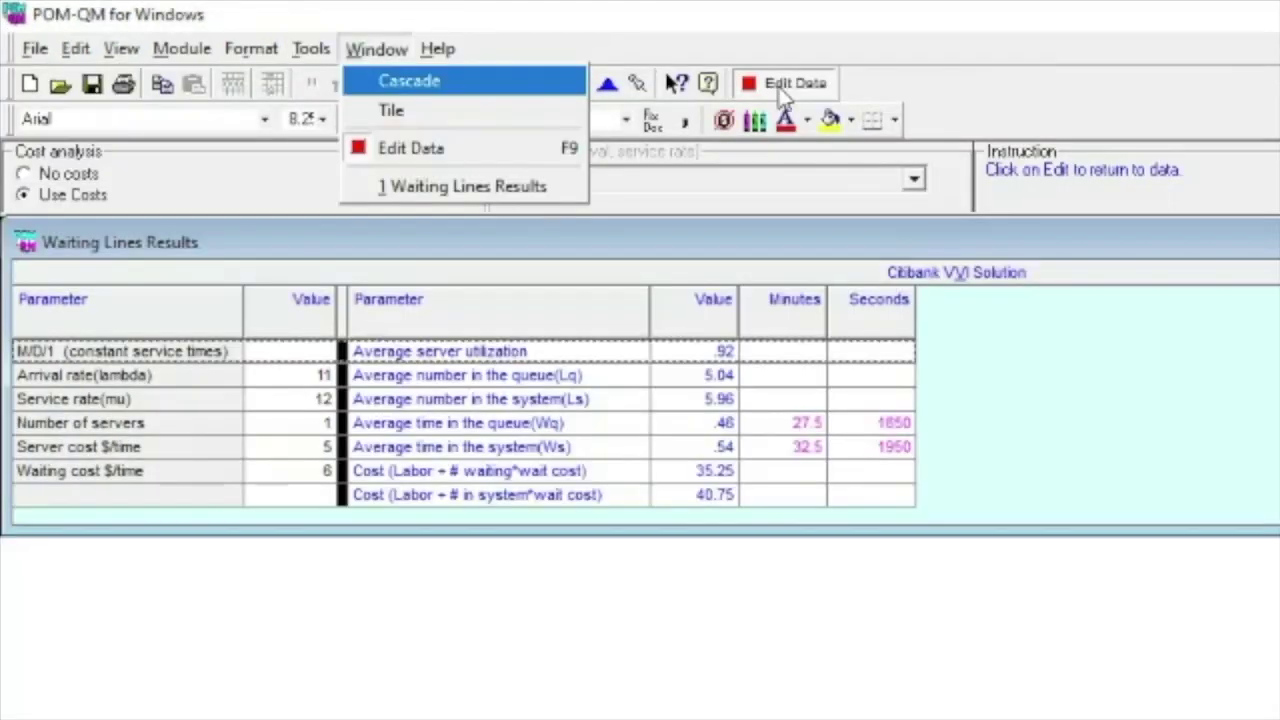
pyautogui.click(710, 372)
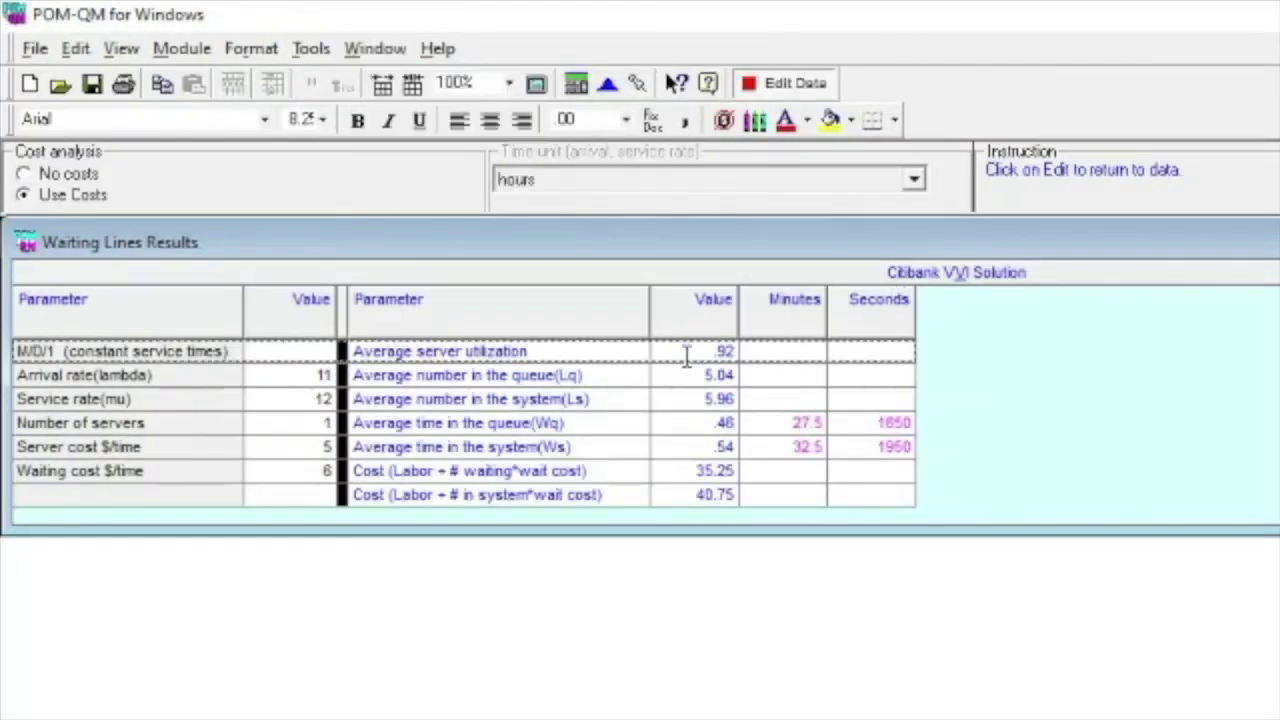
# Examine the average server utilization and the average numbers and times in the queue and in the system.
pyautogui.click(686, 358)
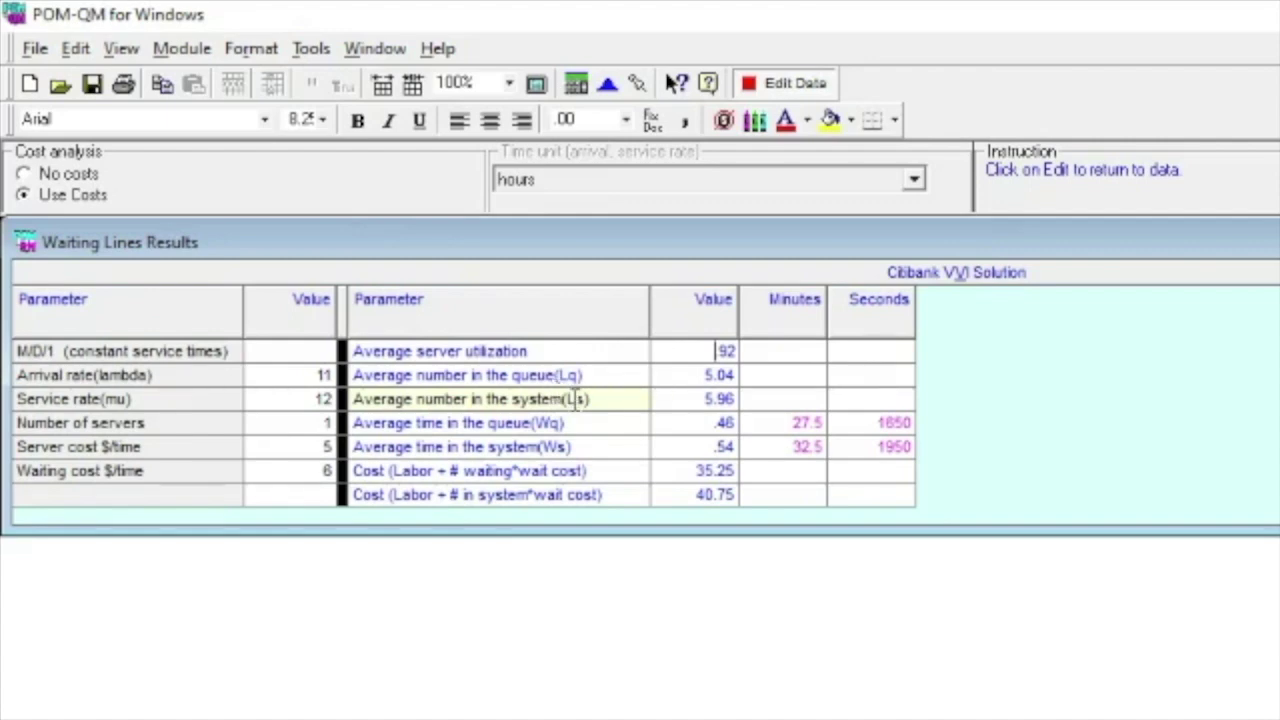
pyautogui.hotkey('shift', 'End')
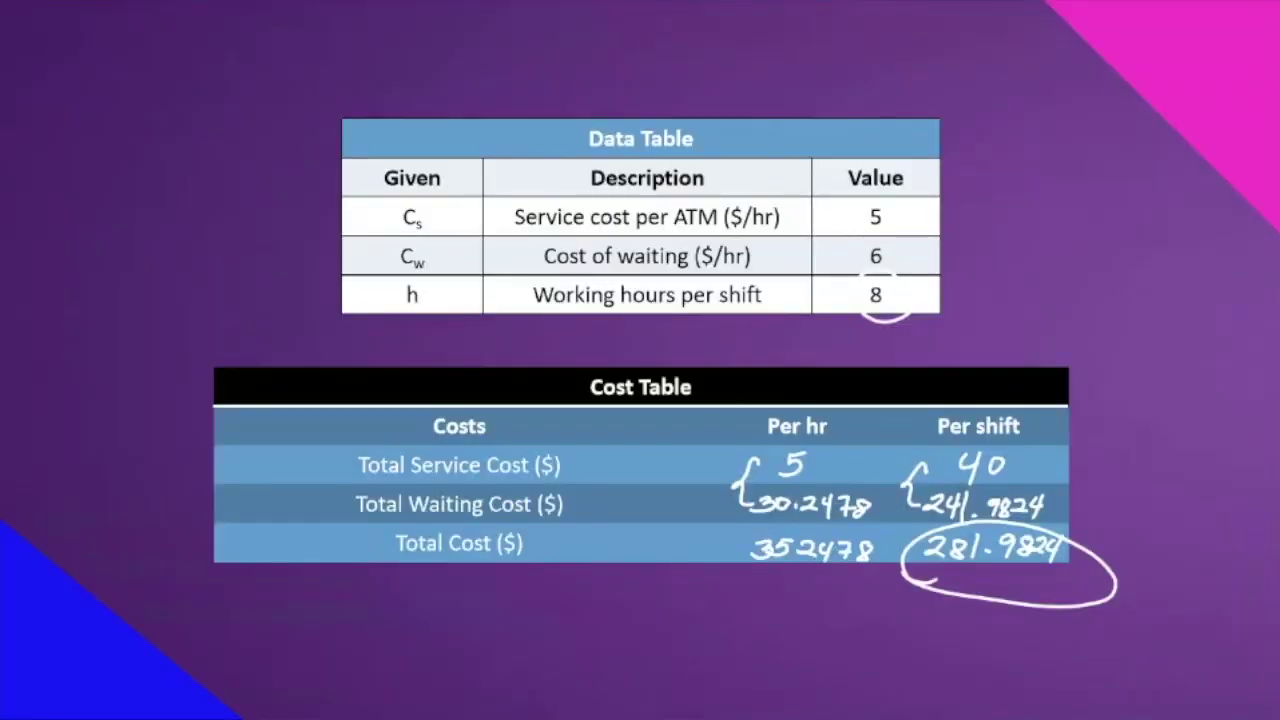
pyautogui.press('Right')
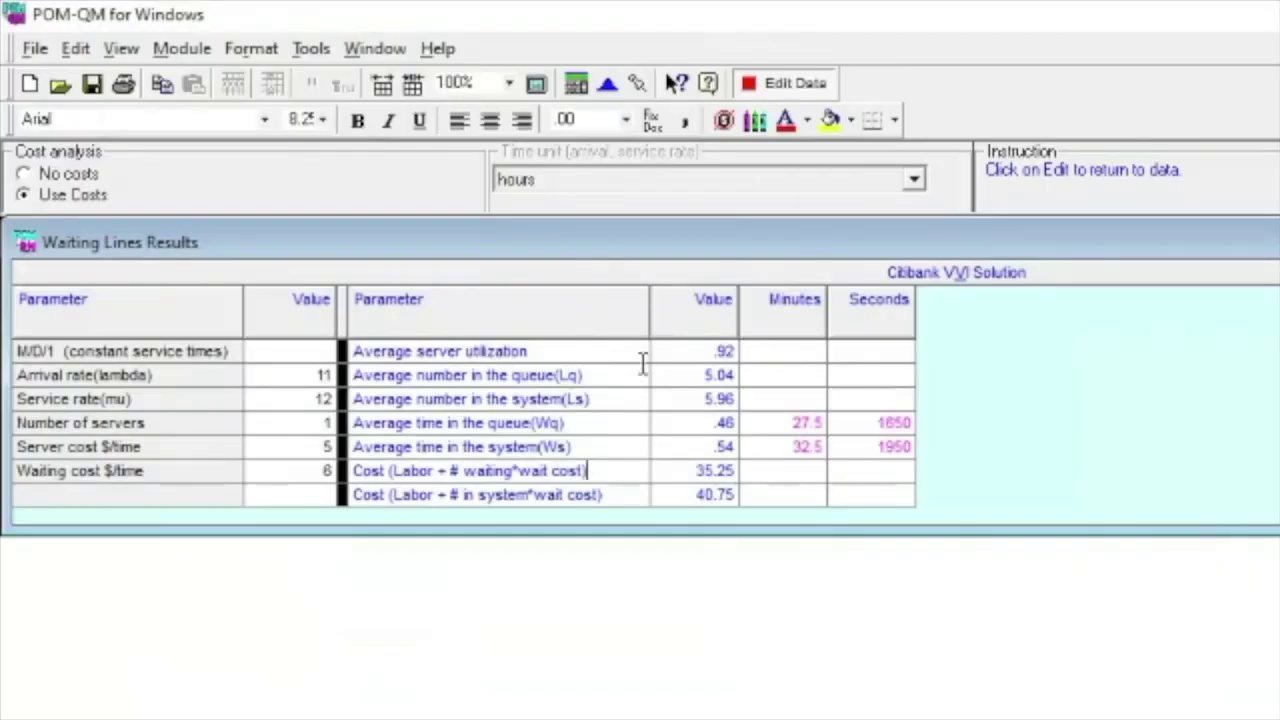
pyautogui.click(708, 375)
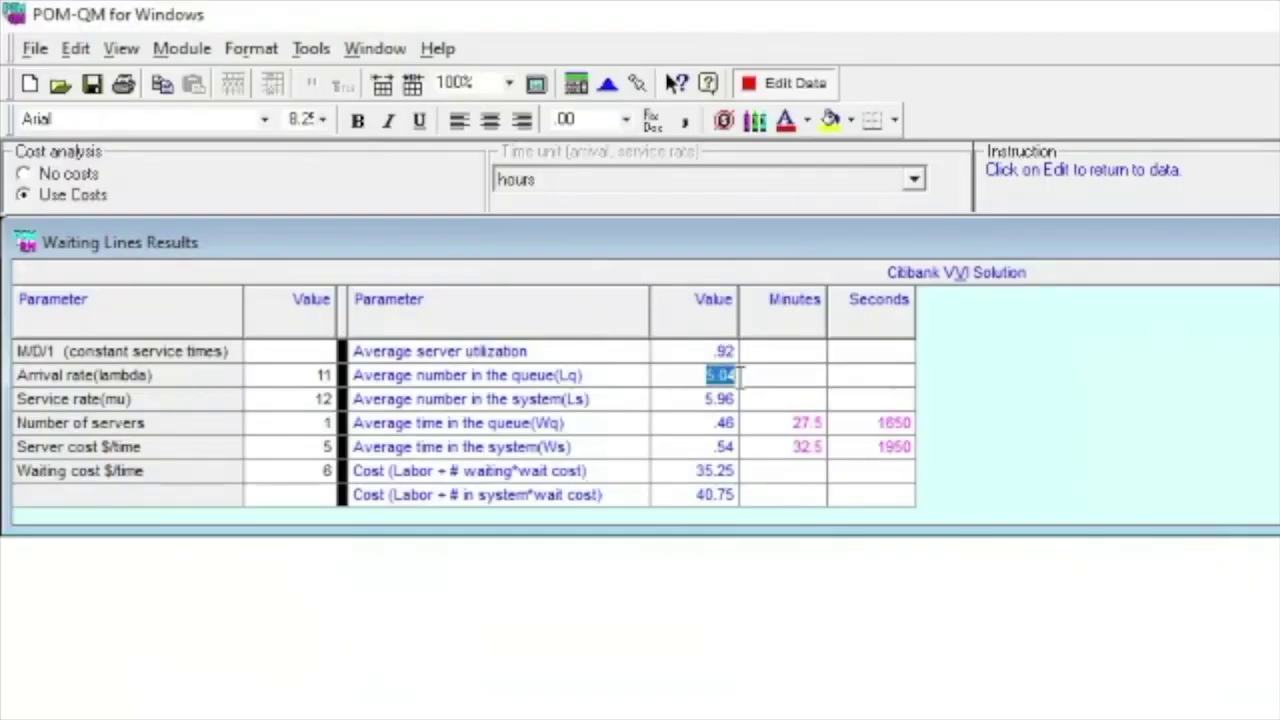
pyautogui.click(712, 423)
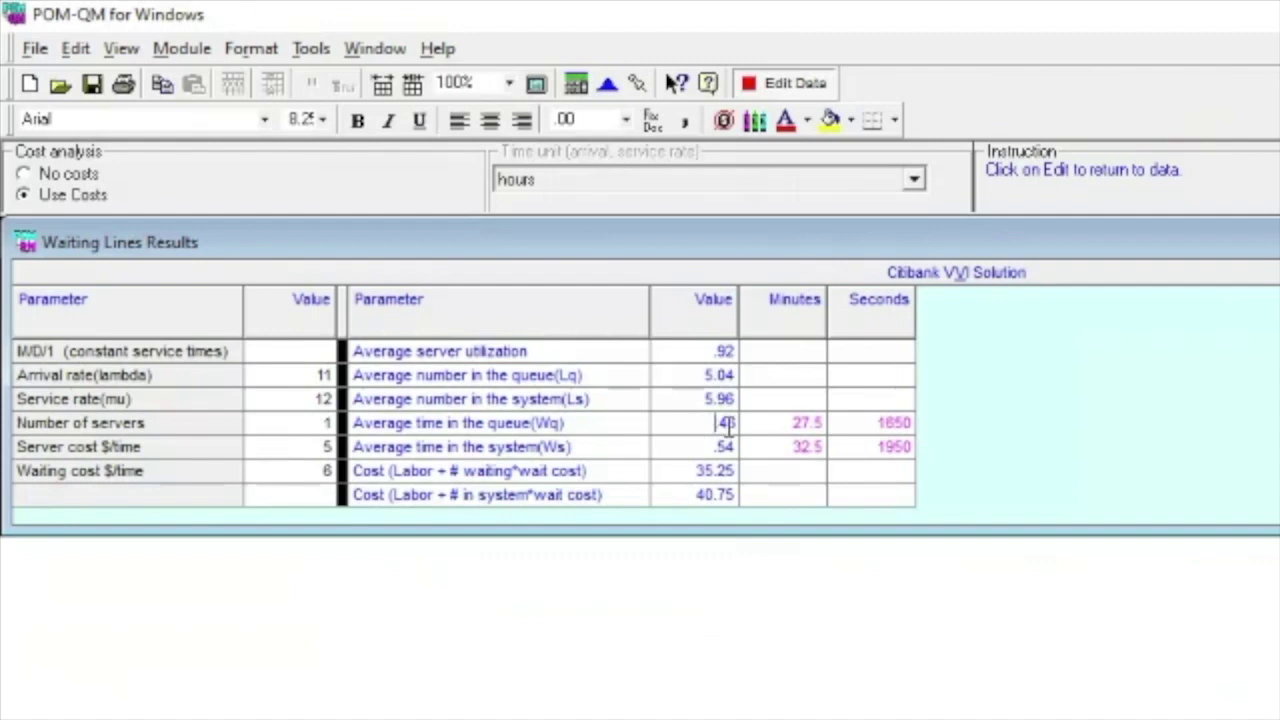
pyautogui.click(712, 399)
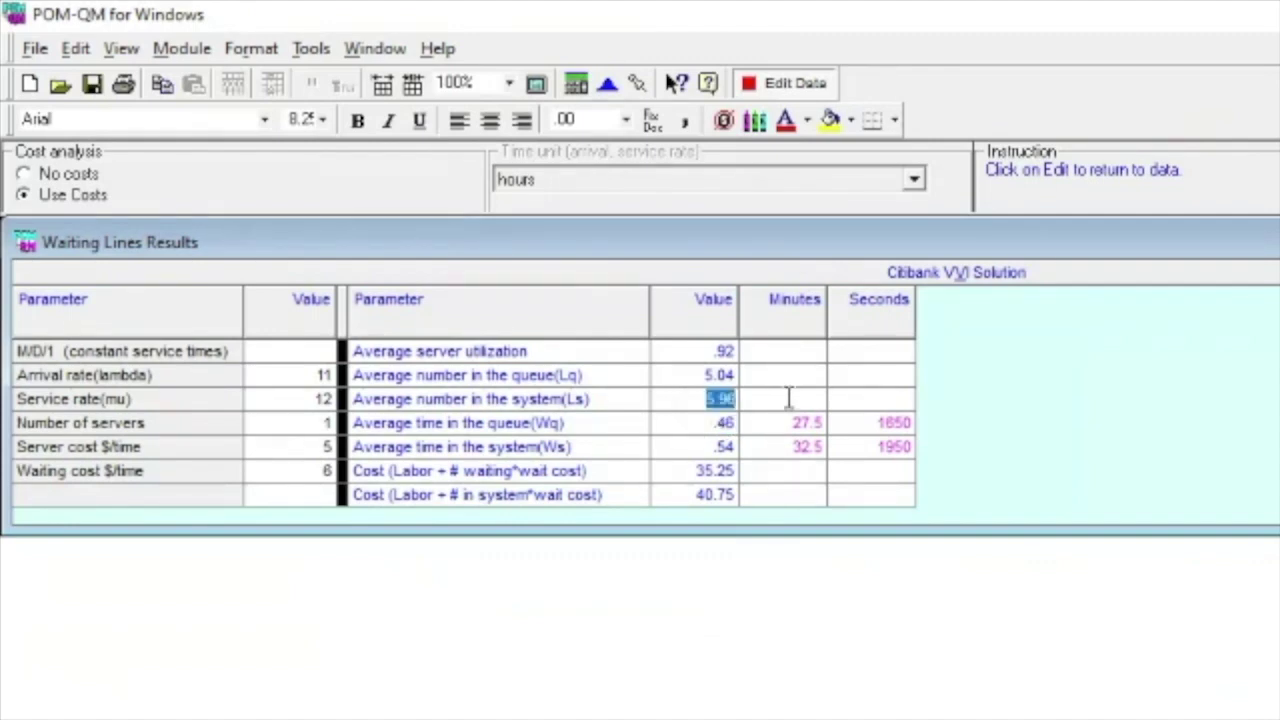
pyautogui.click(707, 447)
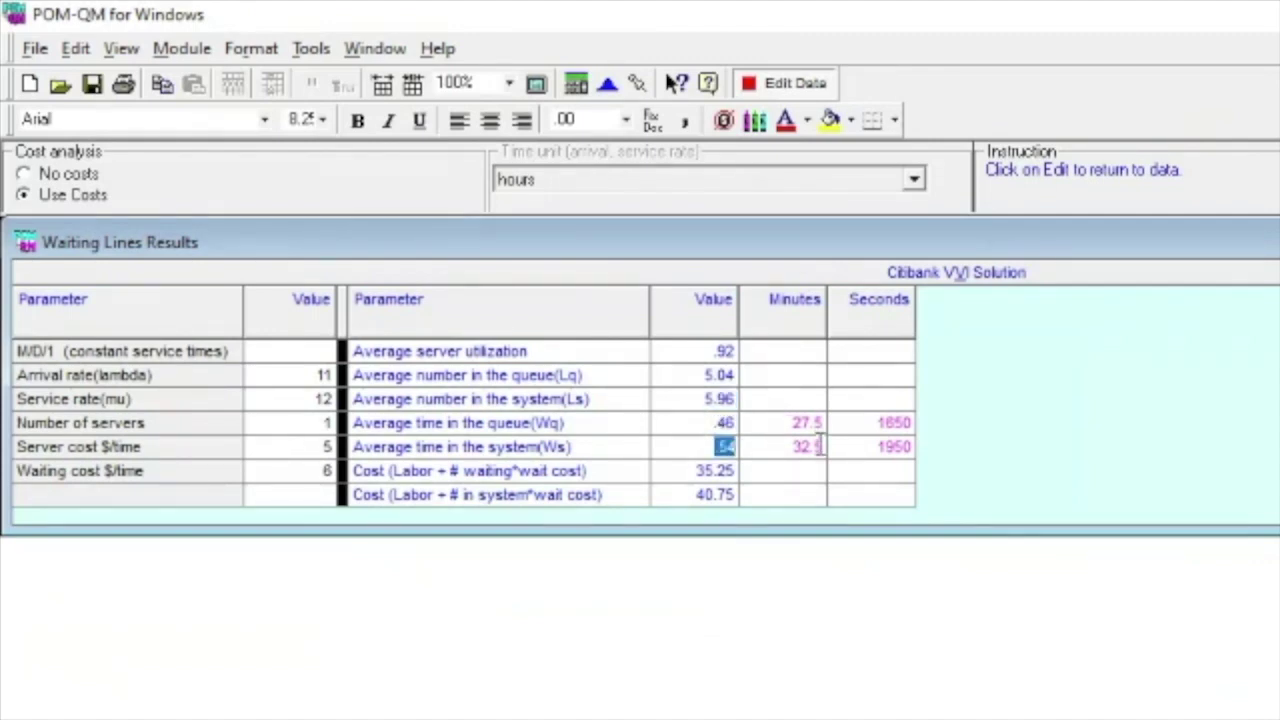
pyautogui.click(714, 447)
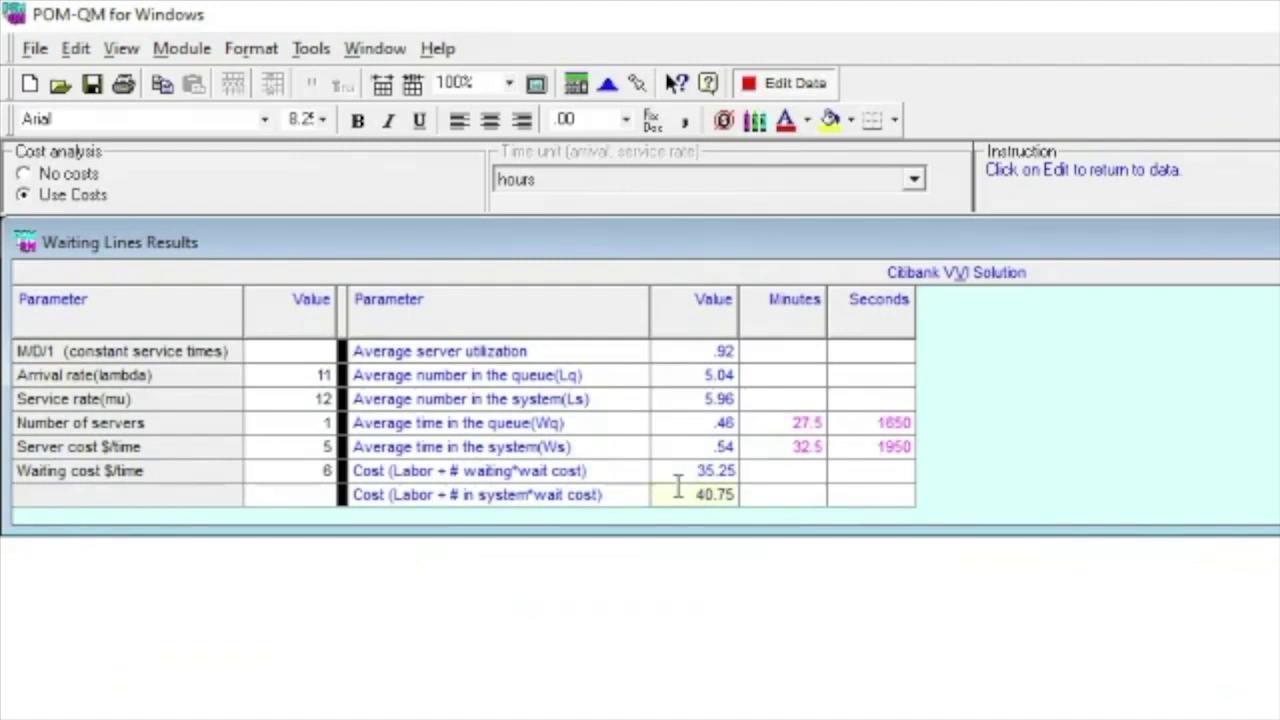
# Compare the solved costs with the slide's hand-computed cost table and examine the cost based on the number in the system.
pyautogui.hotkey('shift', 'Right')
pyautogui.hotkey('shift', 'Right')
pyautogui.hotkey('shift', 'Right')
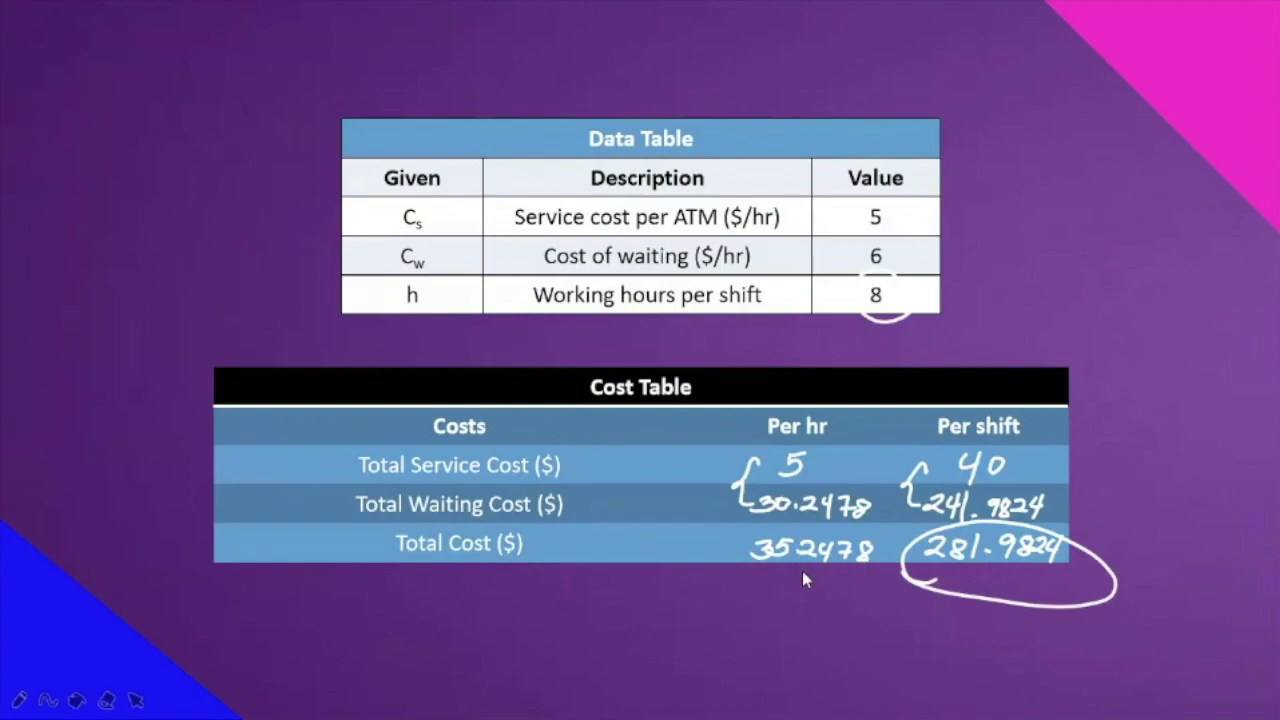
pyautogui.hotkey('alt', 'Tab')
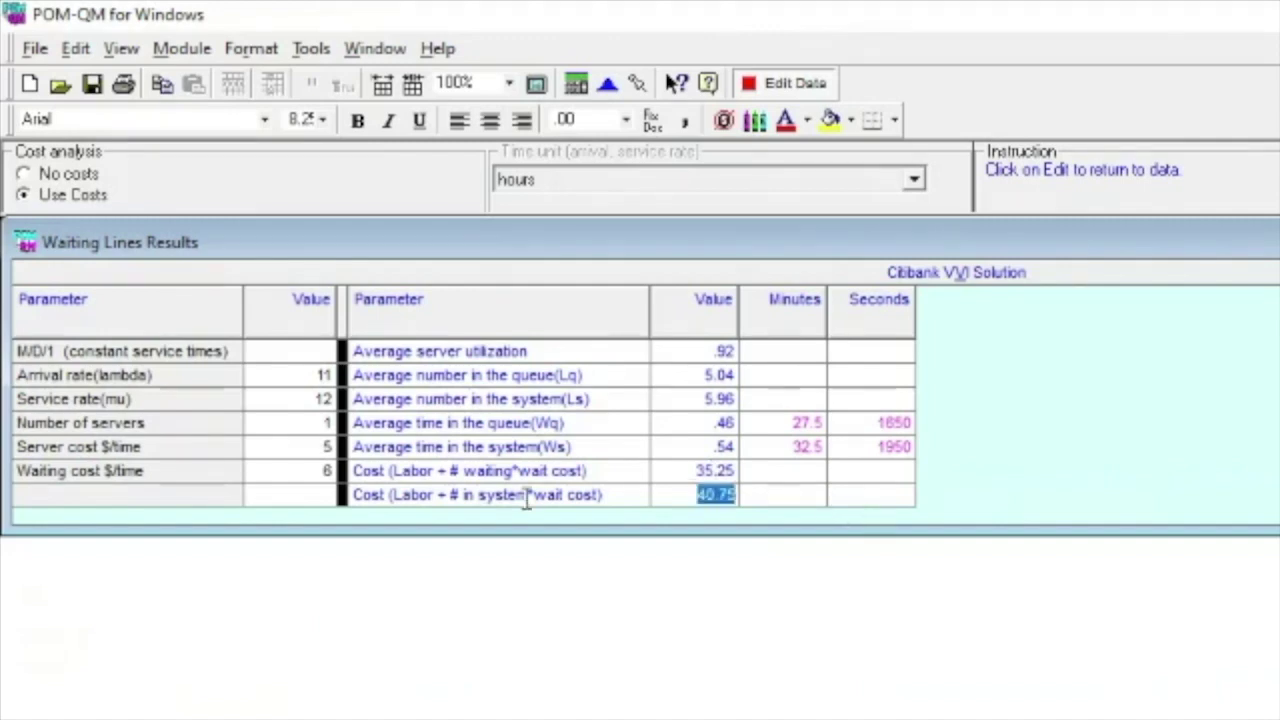
pyautogui.moveTo(532, 494); pyautogui.dragTo(437, 491)
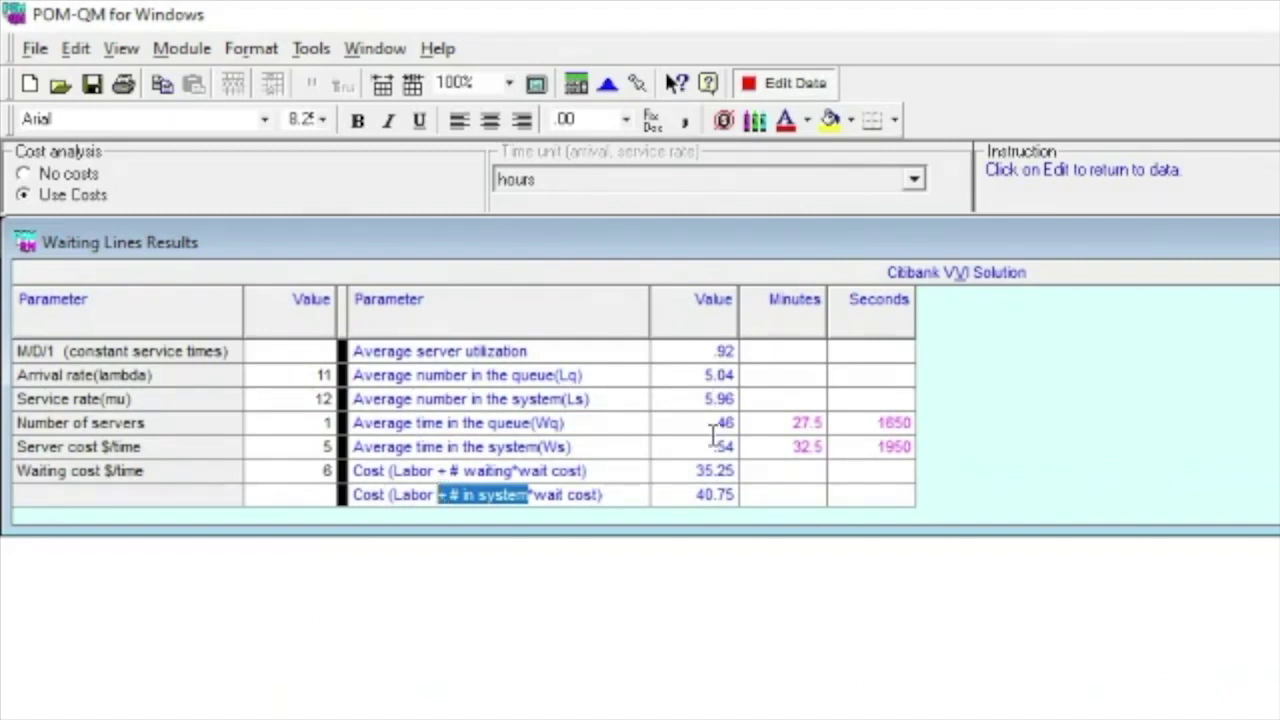
pyautogui.click(697, 494)
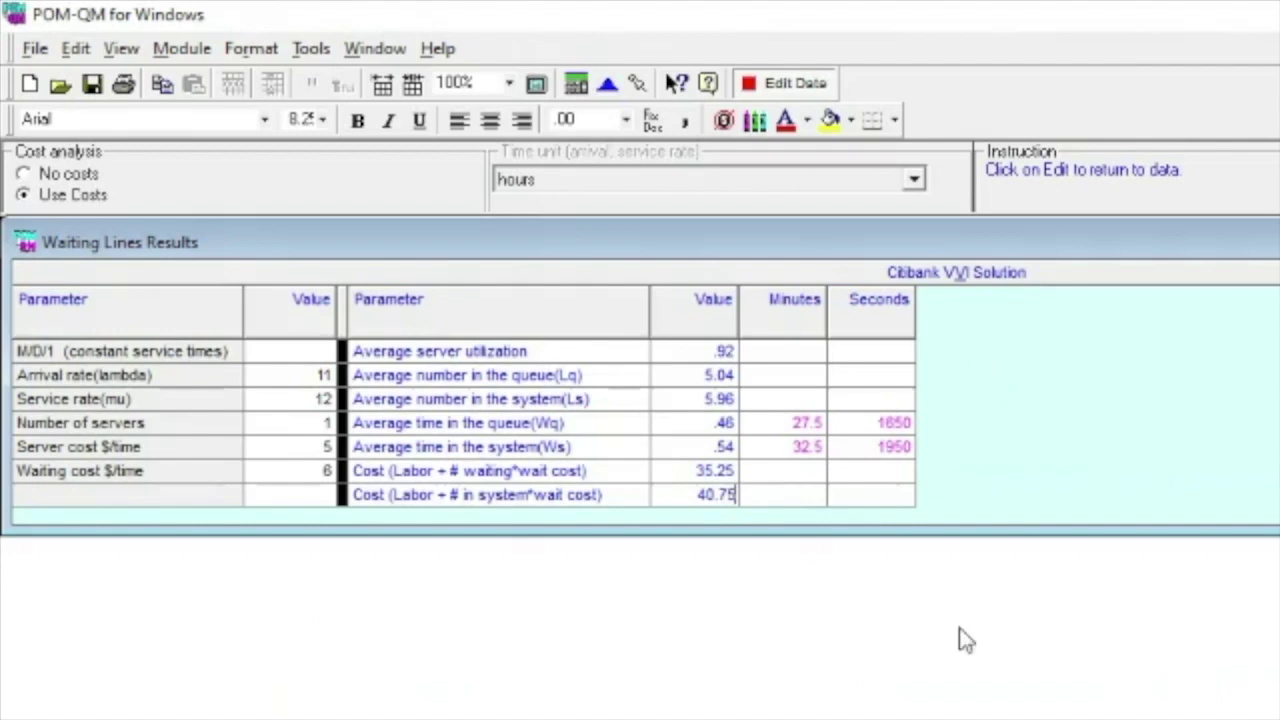
# Move the Waiting Lines Results window slightly away from the corner of the workspace.
pyautogui.moveTo(1057, 249)
pyautogui.mouseDown()
pyautogui.moveTo(1279, 386)
pyautogui.moveTo(1049, 260)
pyautogui.mouseUp()
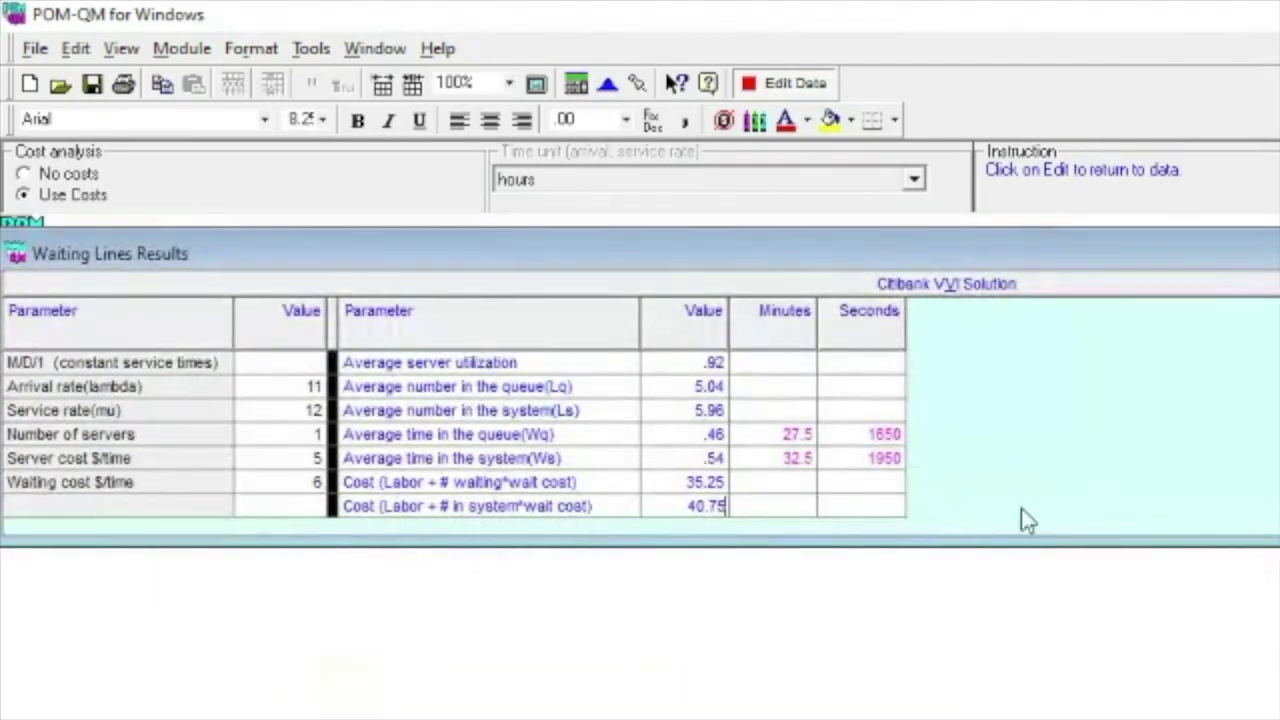
pyautogui.moveTo(929, 257); pyautogui.dragTo(984, 291)
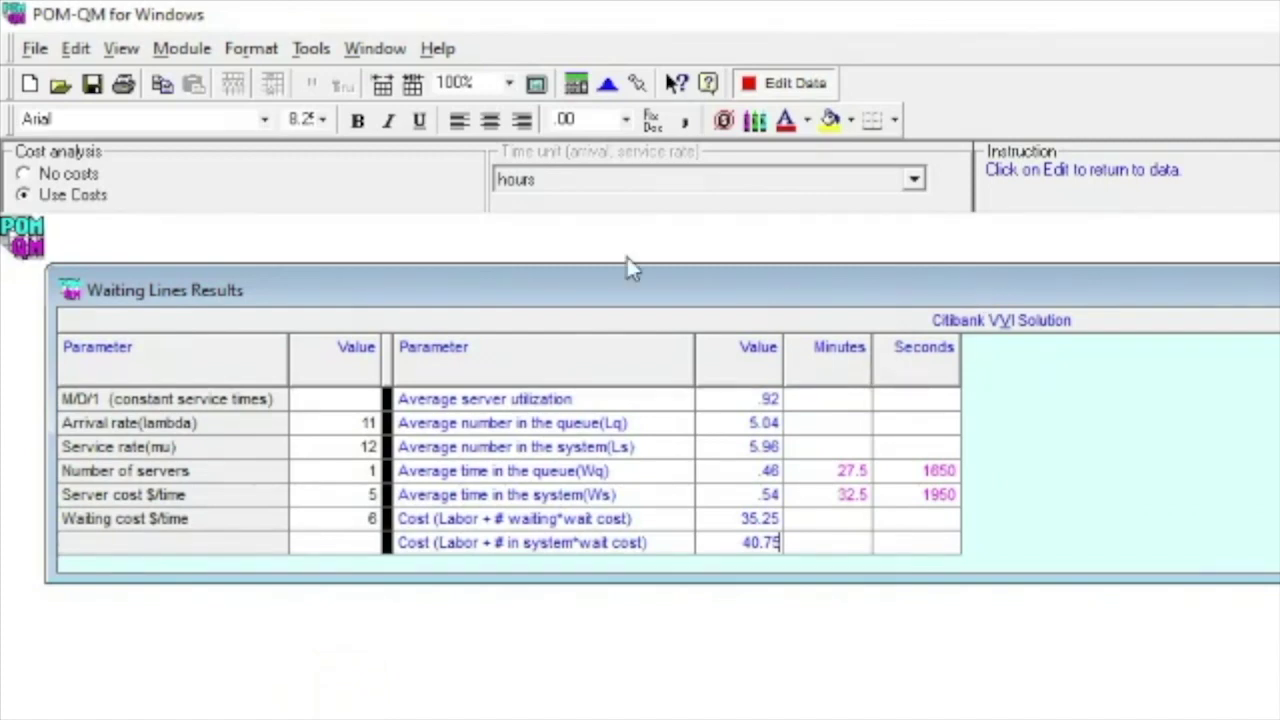
# Review the model type and the result values from average server utilization to the cost based on the number waiting.
pyautogui.moveTo(280, 399); pyautogui.dragTo(23, 414)
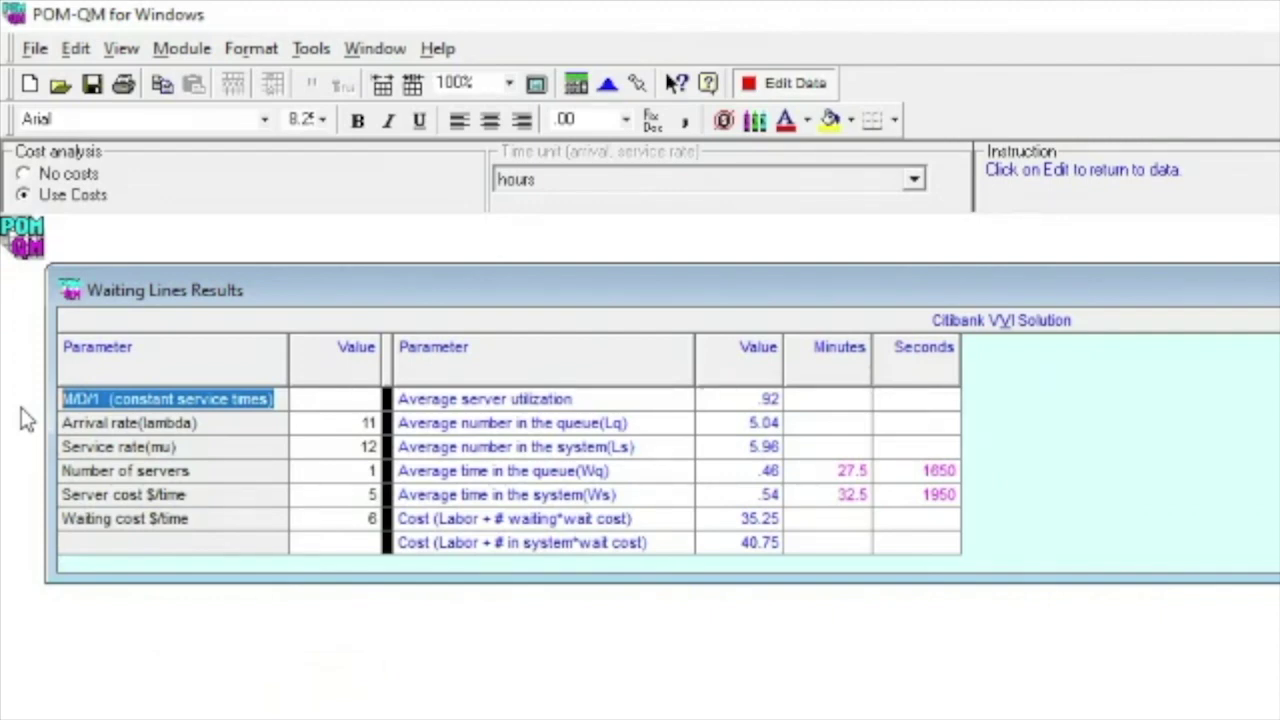
pyautogui.click(736, 399)
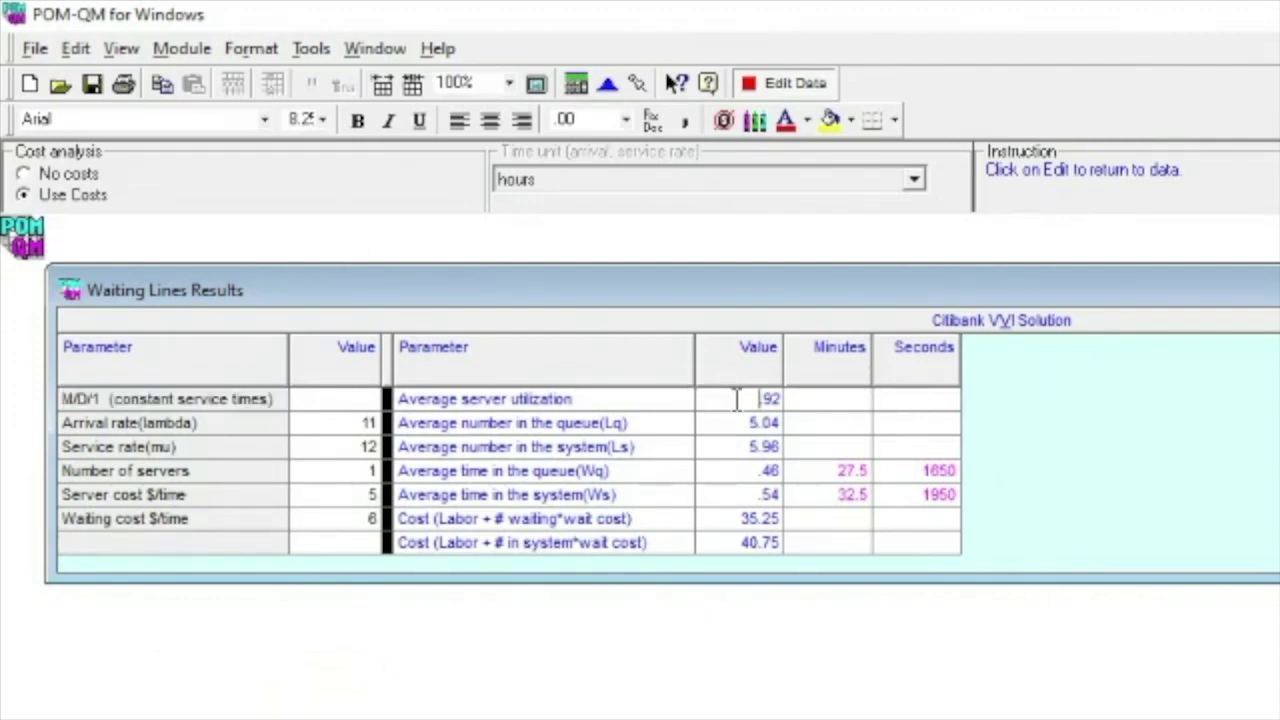
pyautogui.press('Down')
pyautogui.press('Down')
pyautogui.press('Down')
pyautogui.press('Down')
pyautogui.press('Down')
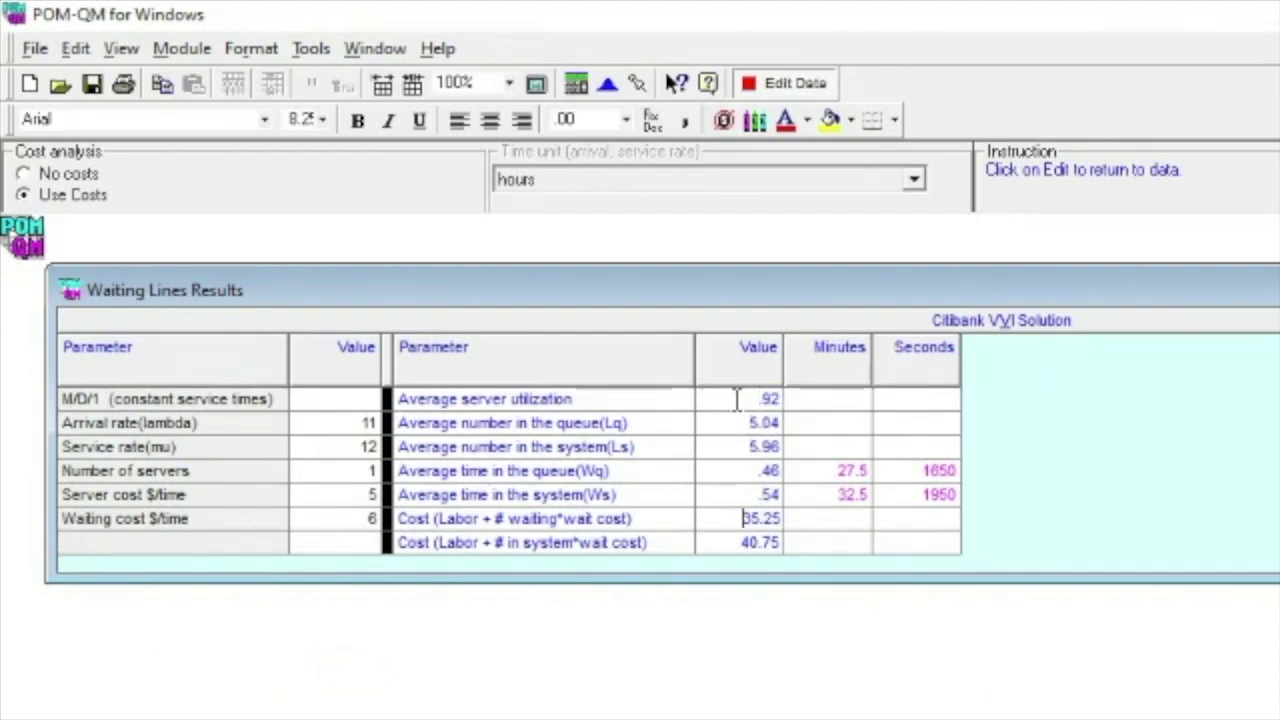